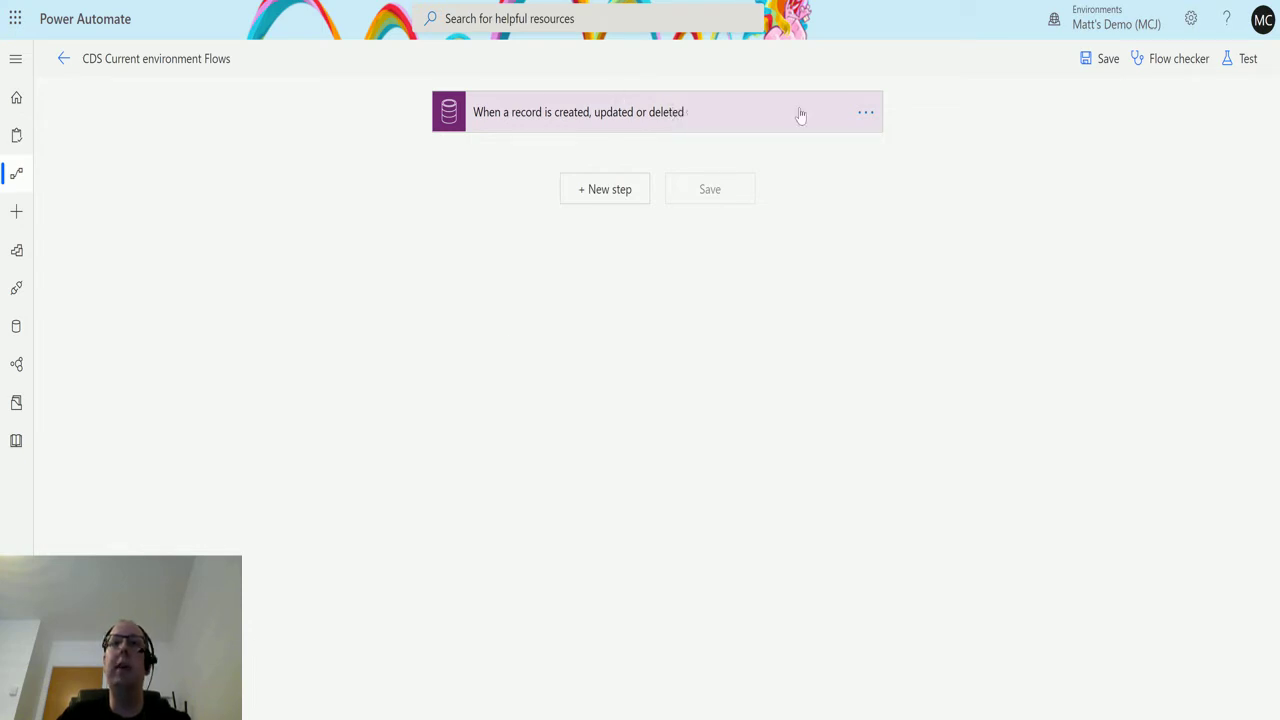
Step: After reviewing the trigger, add a new step using the Common Data Service (current environment) connector
{"action": "left_click", "coordinate": [694, 112]}
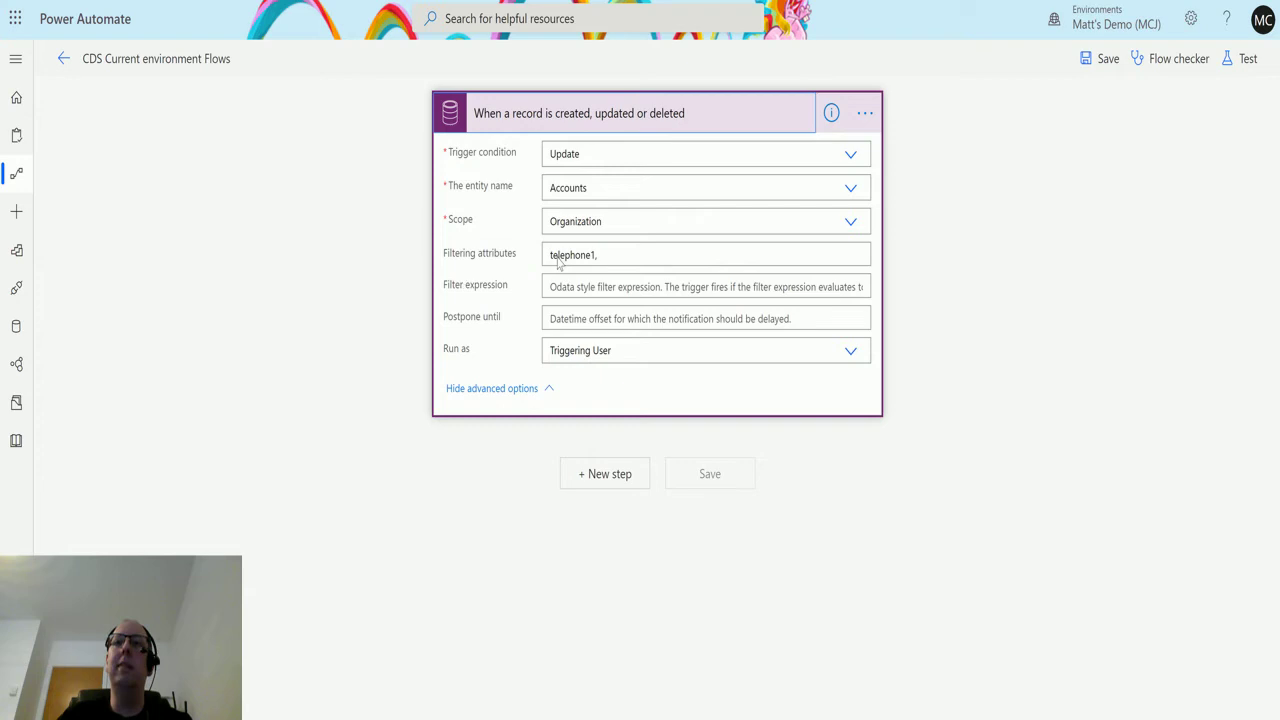
{"action": "left_click", "coordinate": [745, 128]}
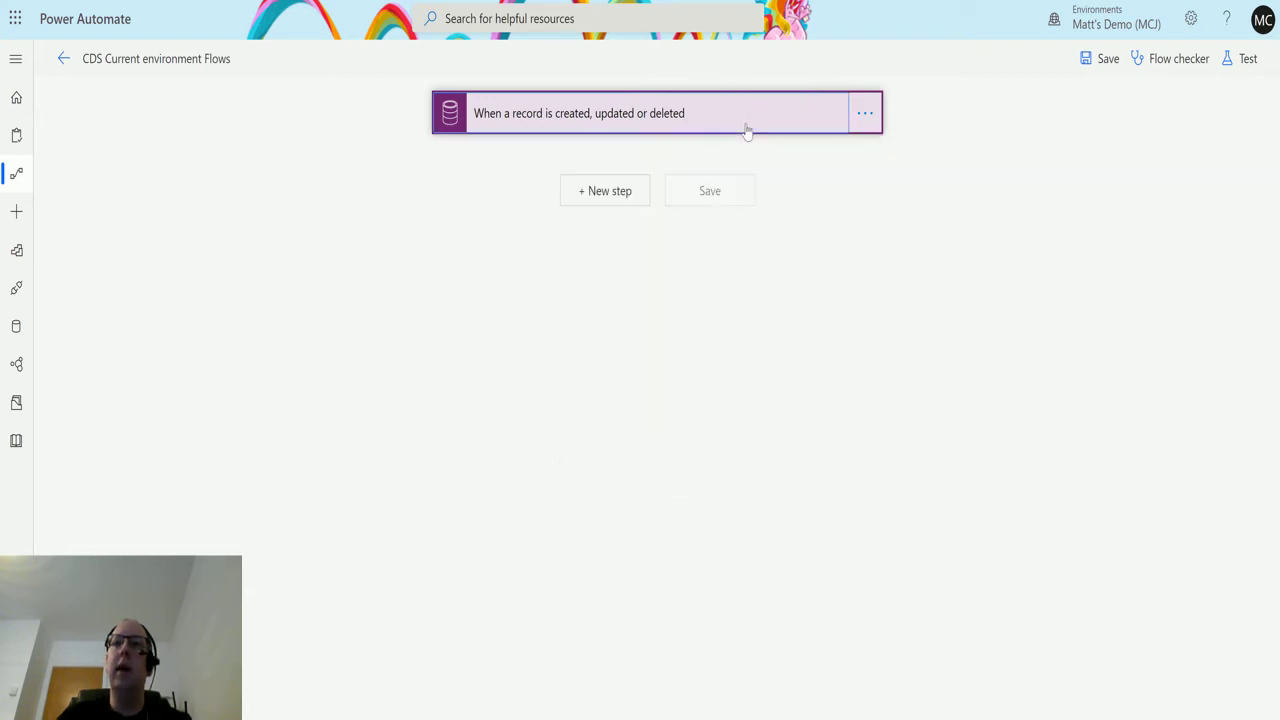
{"action": "left_click", "coordinate": [622, 197]}
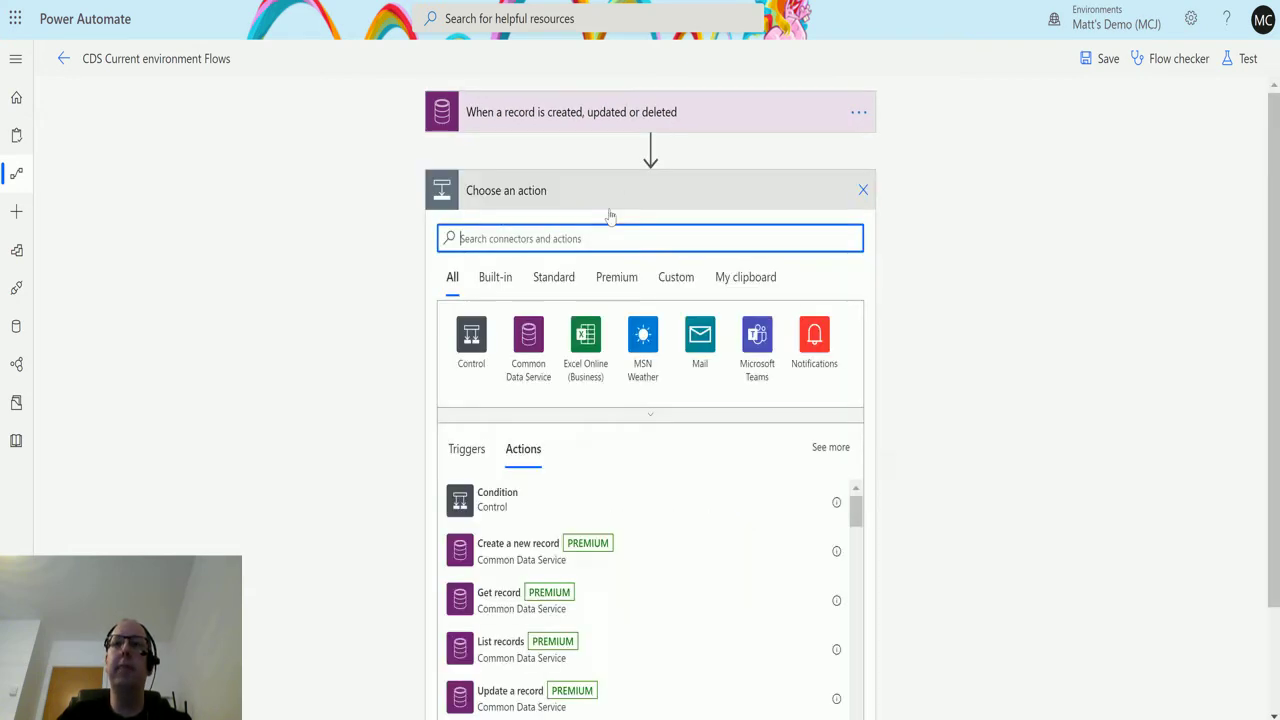
{"action": "type", "text": "com"}
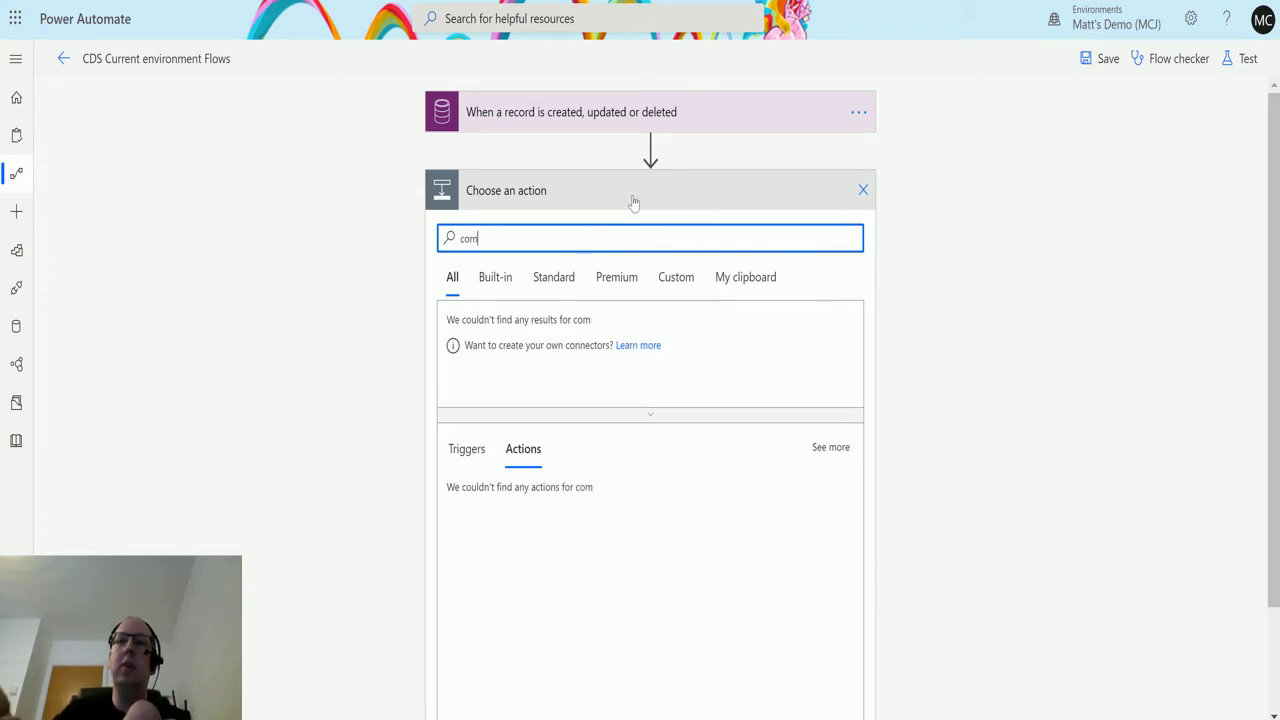
{"action": "type", "text": "mon data"}
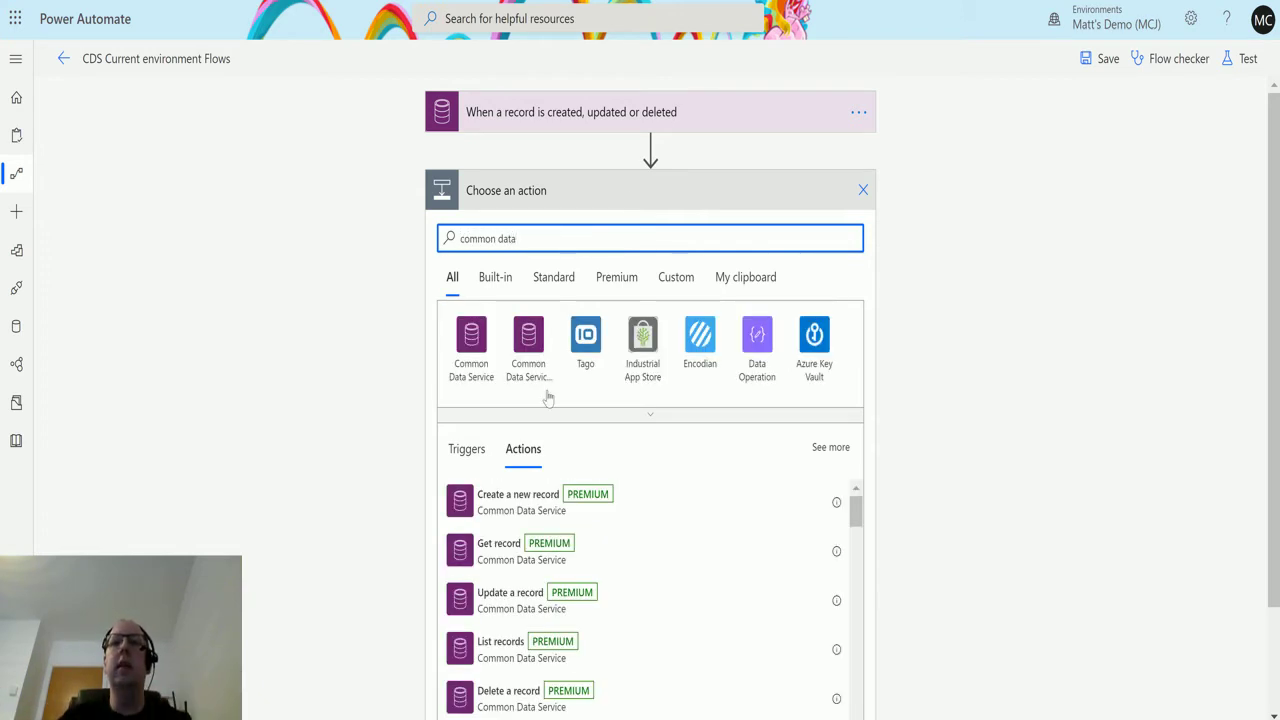
{"action": "left_click", "coordinate": [529, 340]}
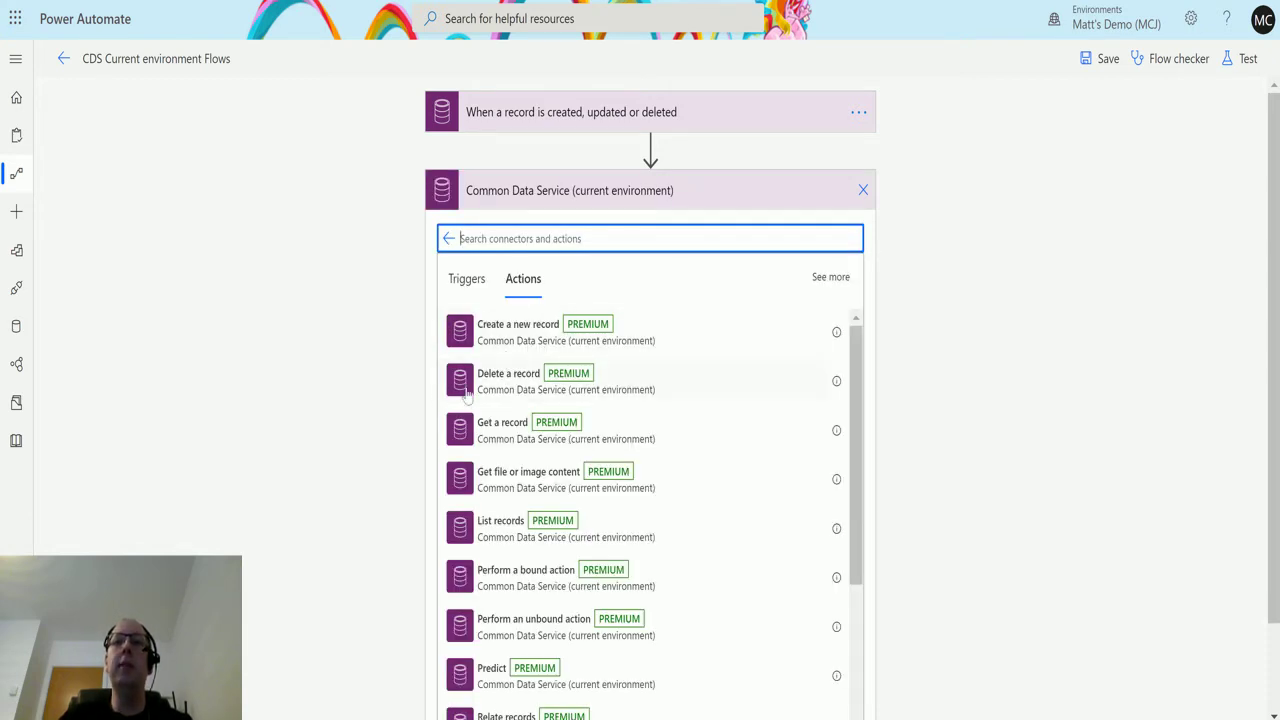
Step: Add a Delete a record action with Entity name Accounts, then select its Item ID field
{"action": "left_click", "coordinate": [648, 390]}
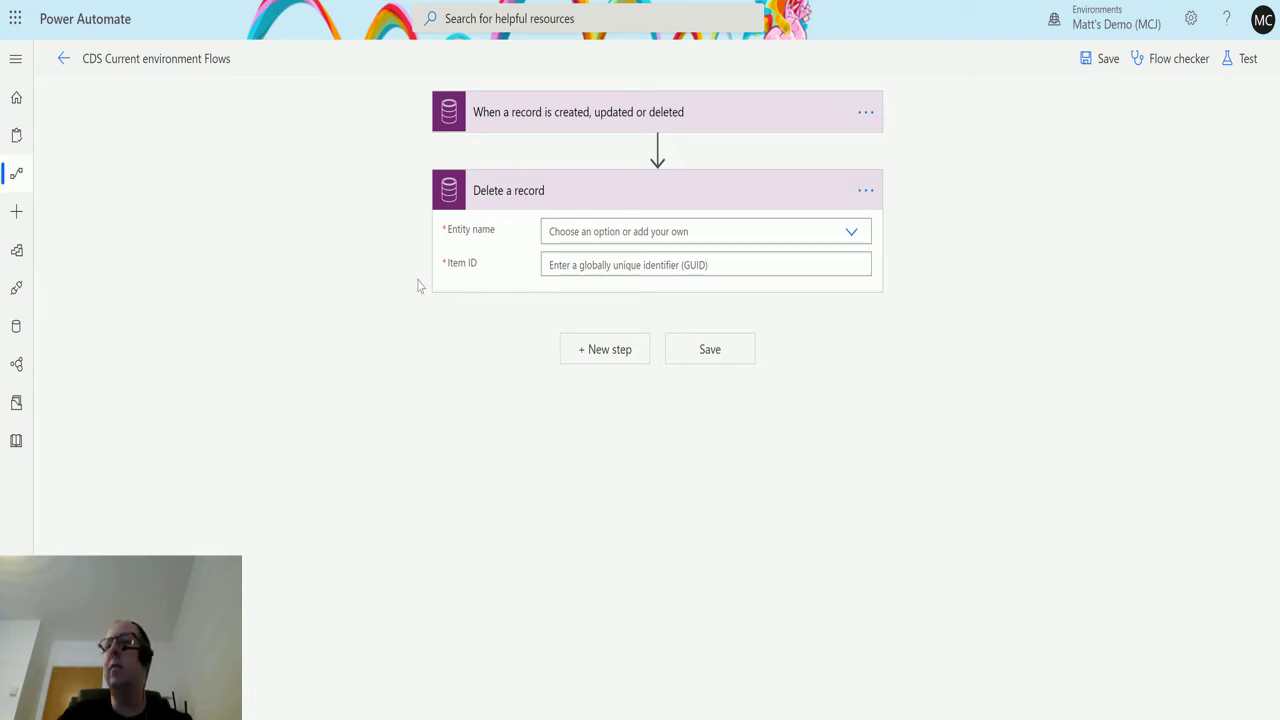
{"action": "left_click", "coordinate": [849, 231]}
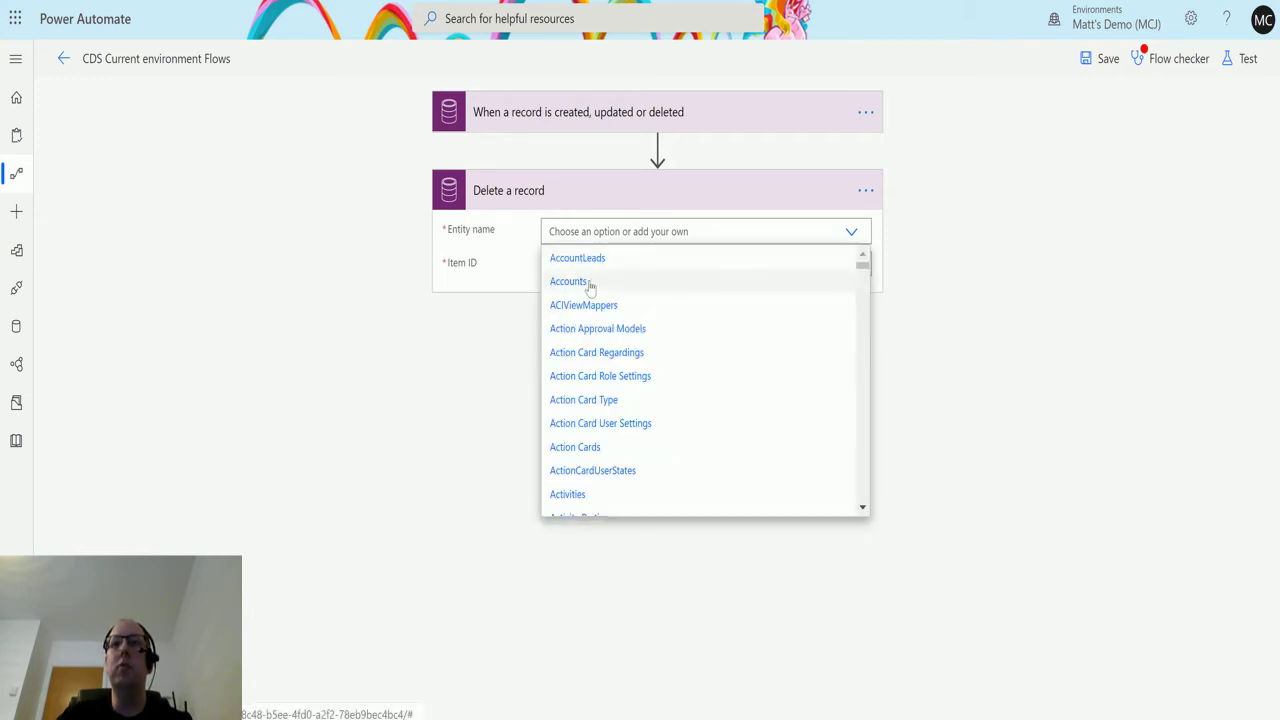
{"action": "left_click", "coordinate": [588, 281]}
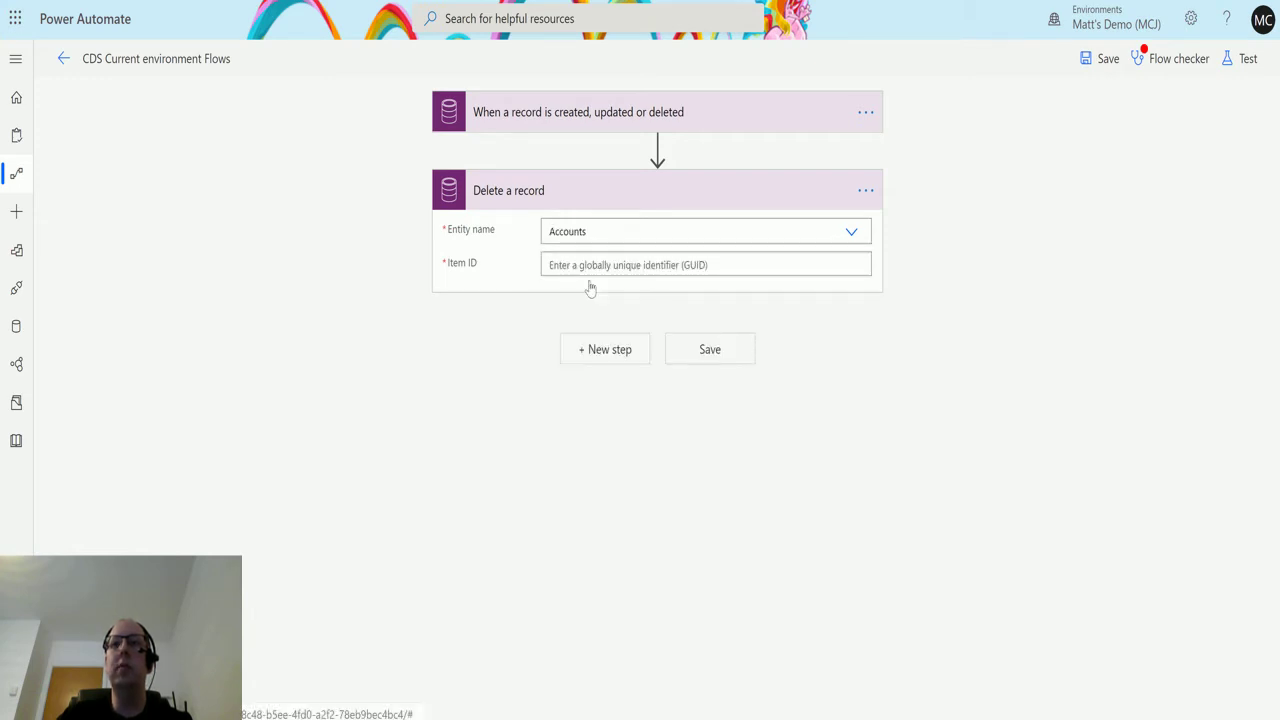
{"action": "left_click", "coordinate": [643, 265]}
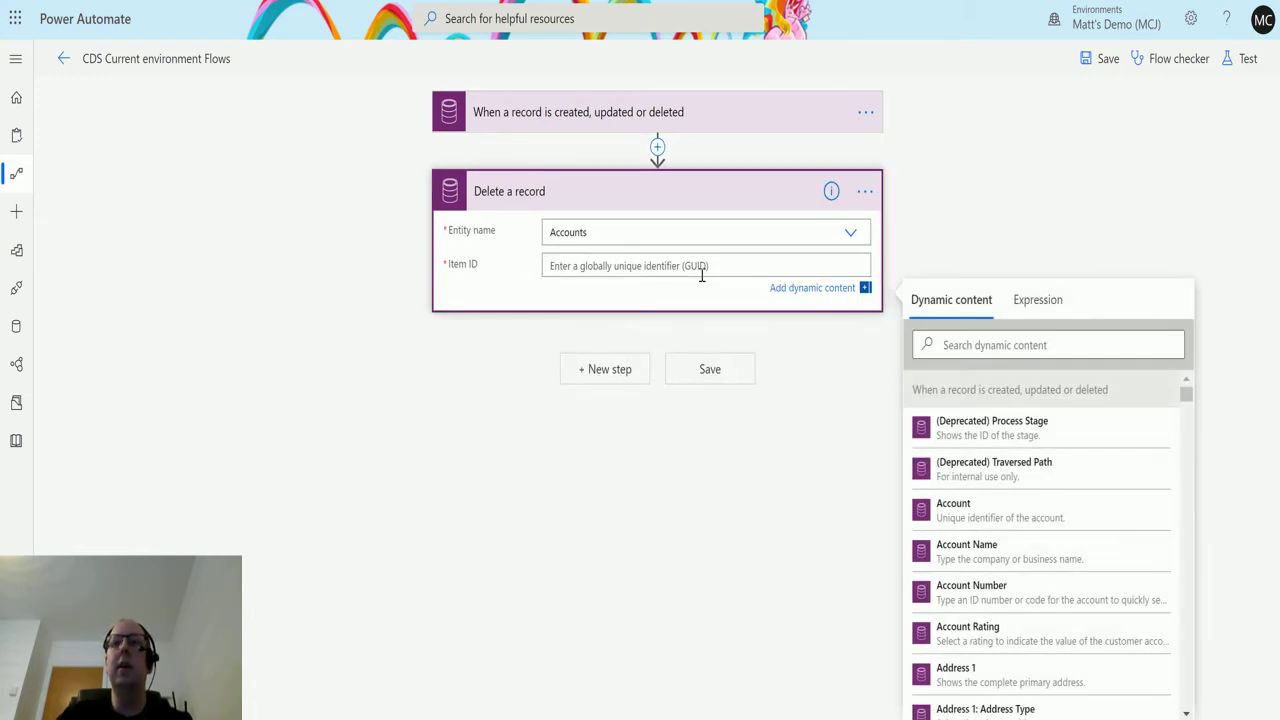
Step: Fill Item ID with the trigger's Account value from Dynamic content
{"action": "left_click", "coordinate": [968, 522]}
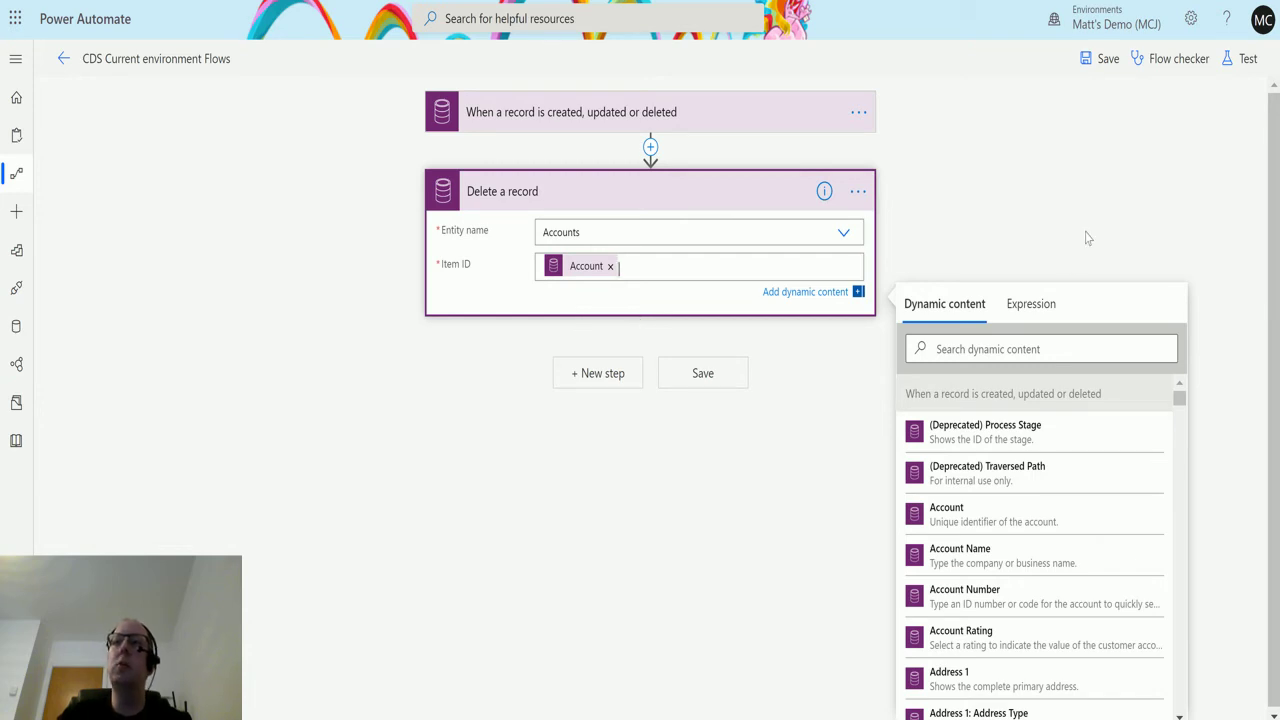
Step: Start a flow test with 'I'll perform the trigger action' and switch to Dynamics 365 Accounts
{"action": "left_click", "coordinate": [1247, 62]}
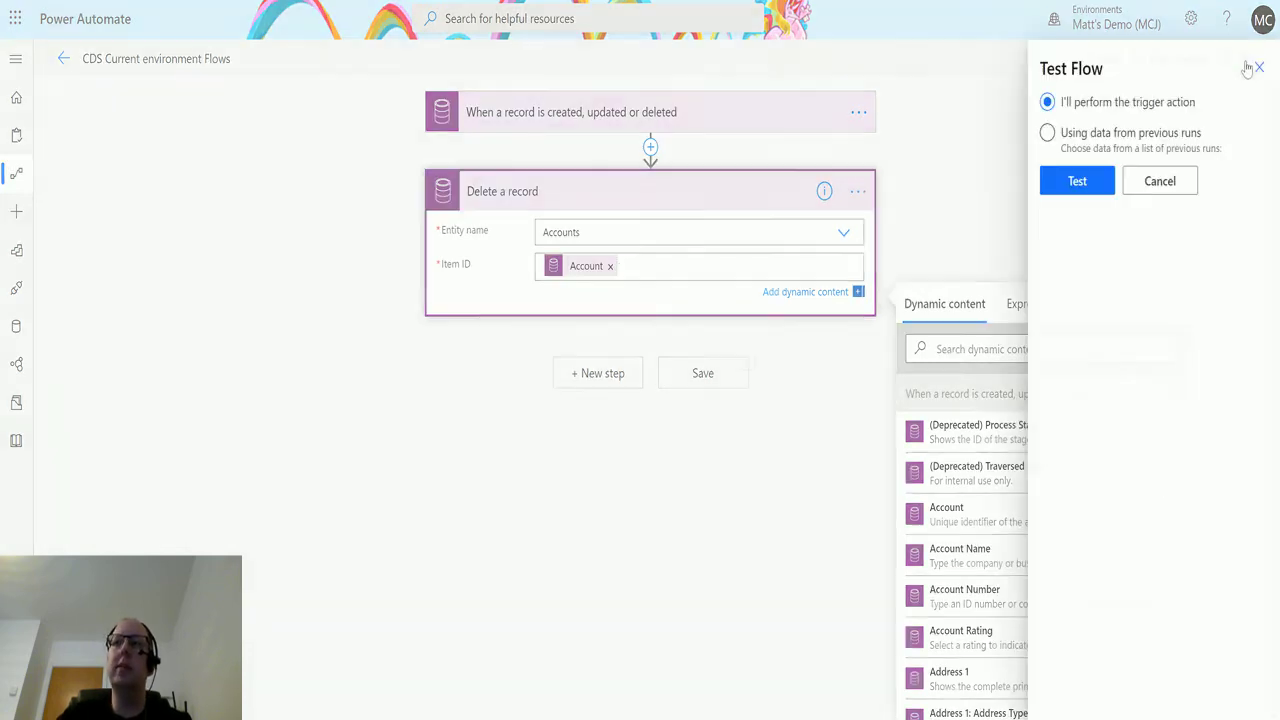
{"action": "left_click", "coordinate": [1075, 181]}
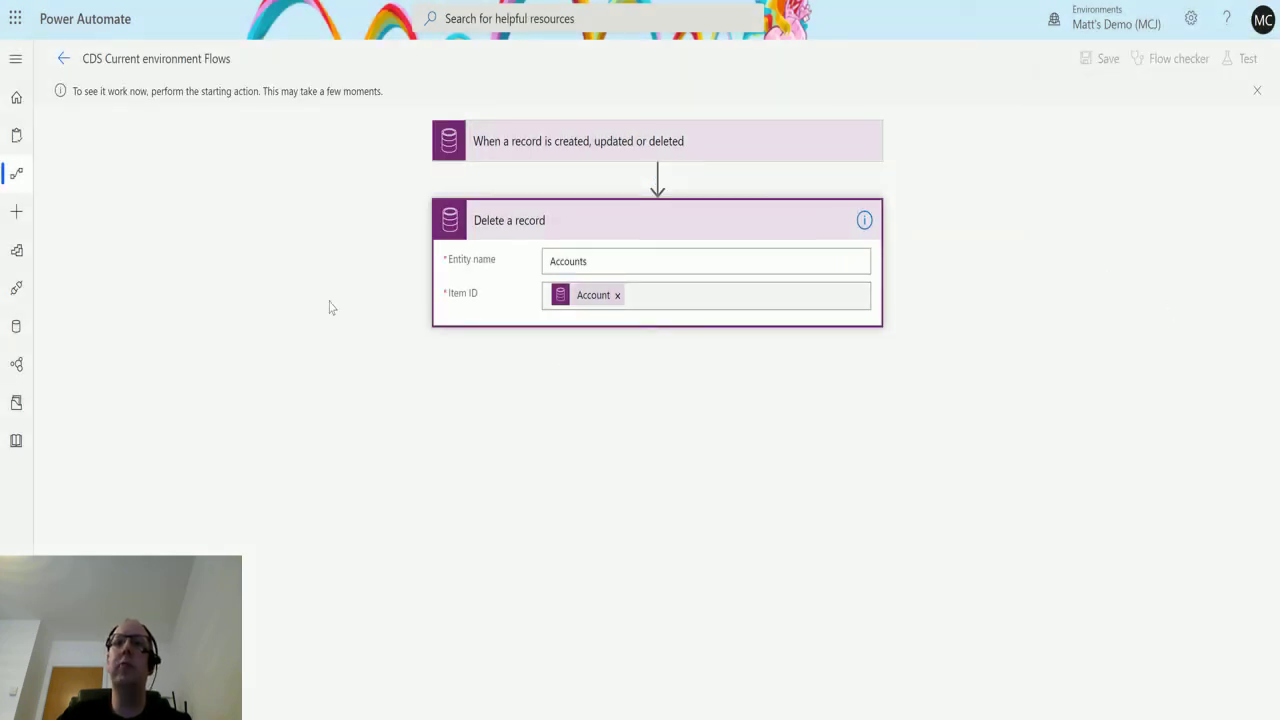
{"action": "key", "text": "ctrl+Tab"}
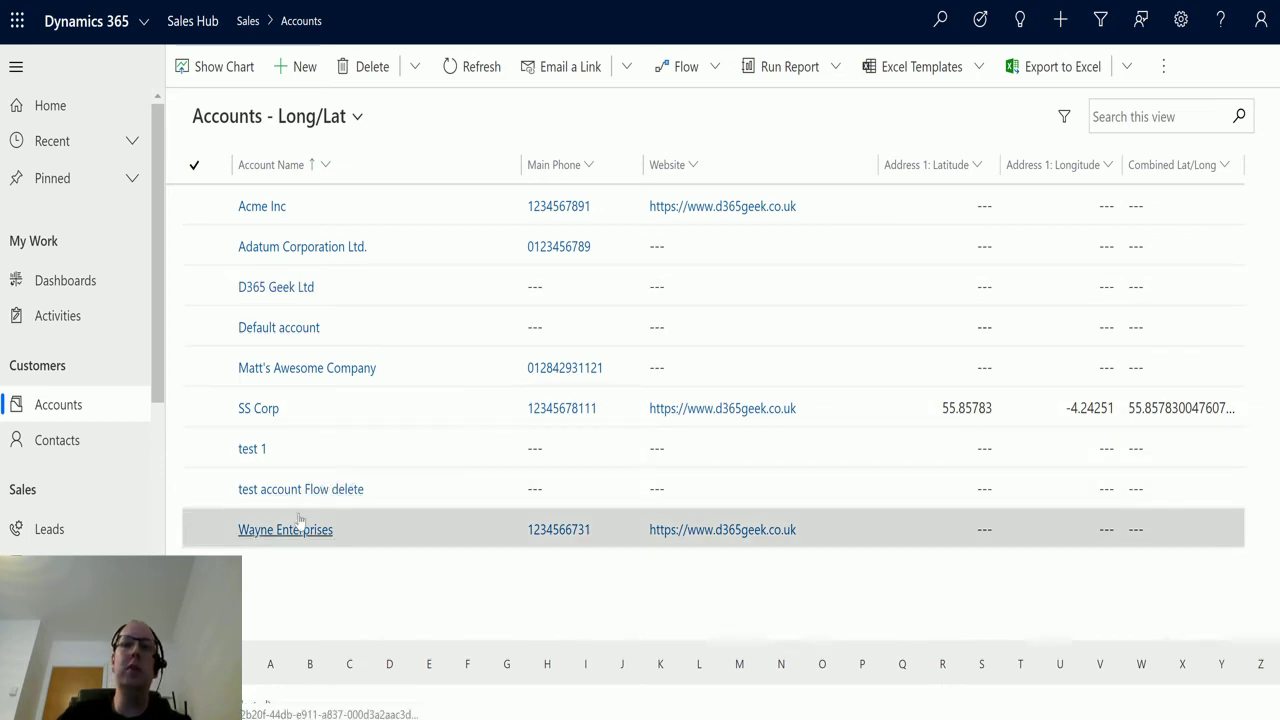
Step: Change 'test account Flow delete' phone to 12345, save, and confirm it disappears from Accounts
{"action": "left_click", "coordinate": [320, 489]}
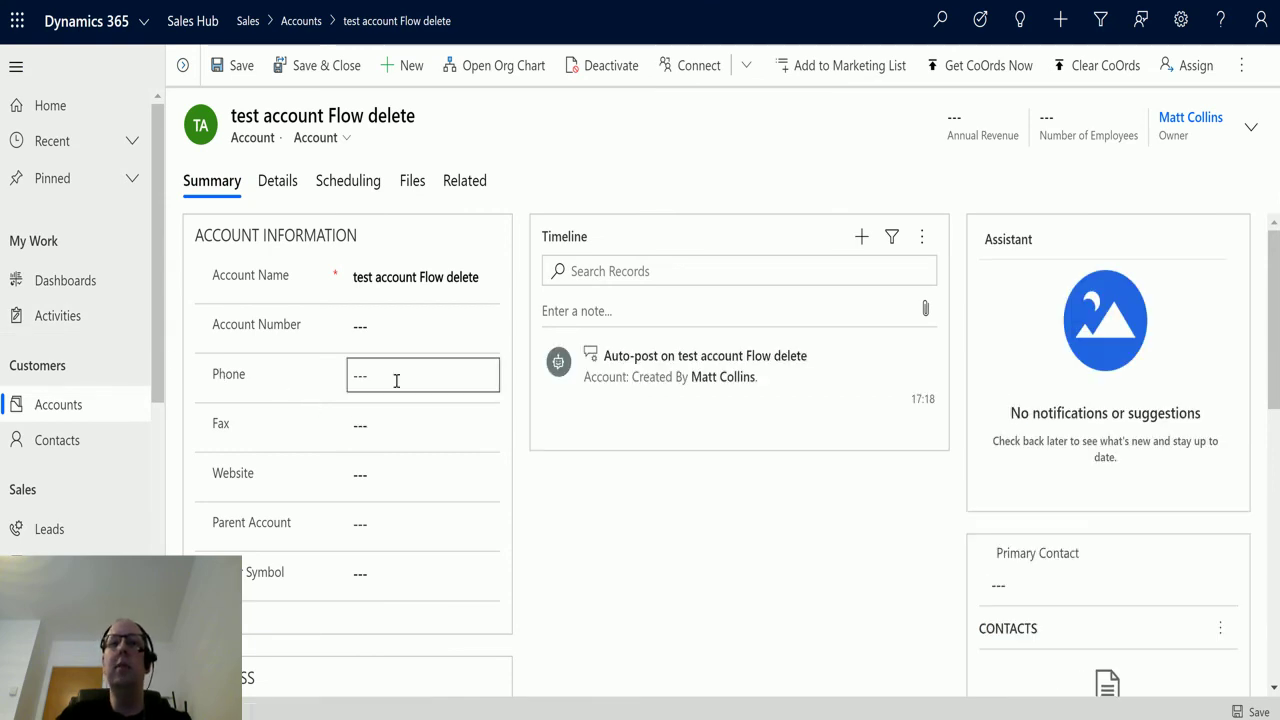
{"action": "left_click", "coordinate": [395, 376]}
{"action": "type", "text": "12345"}
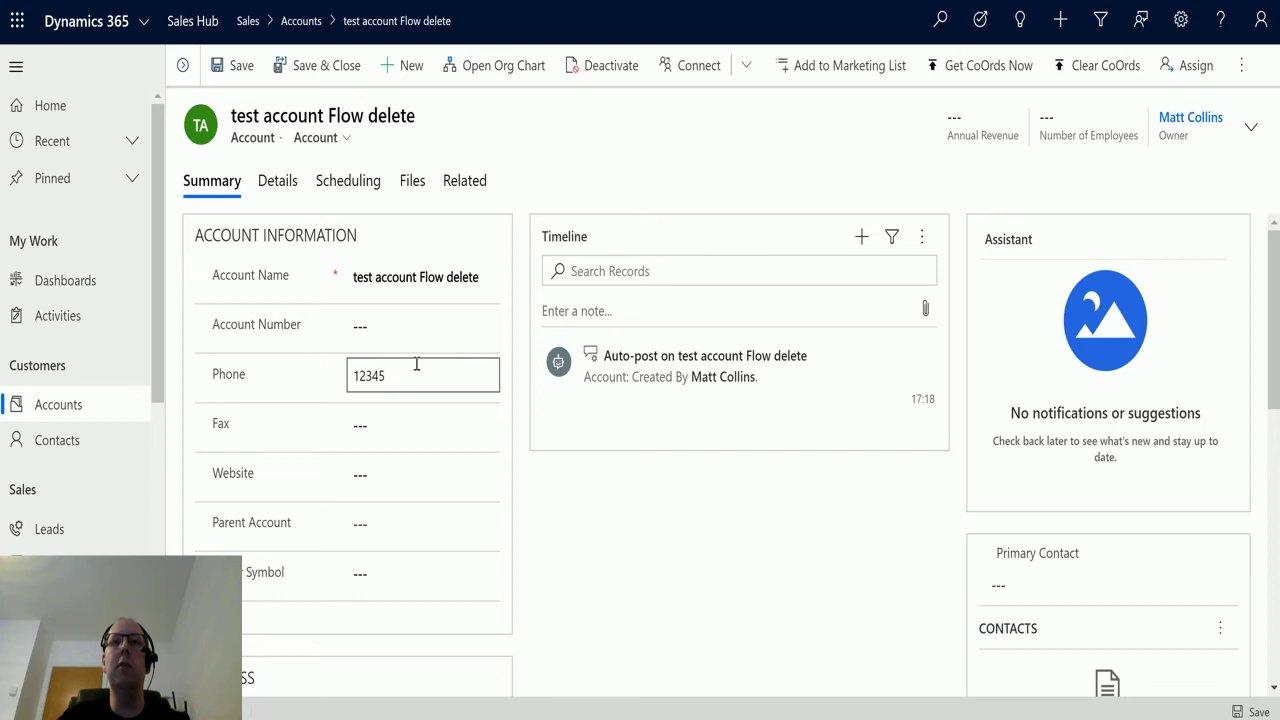
{"action": "left_click", "coordinate": [331, 80]}
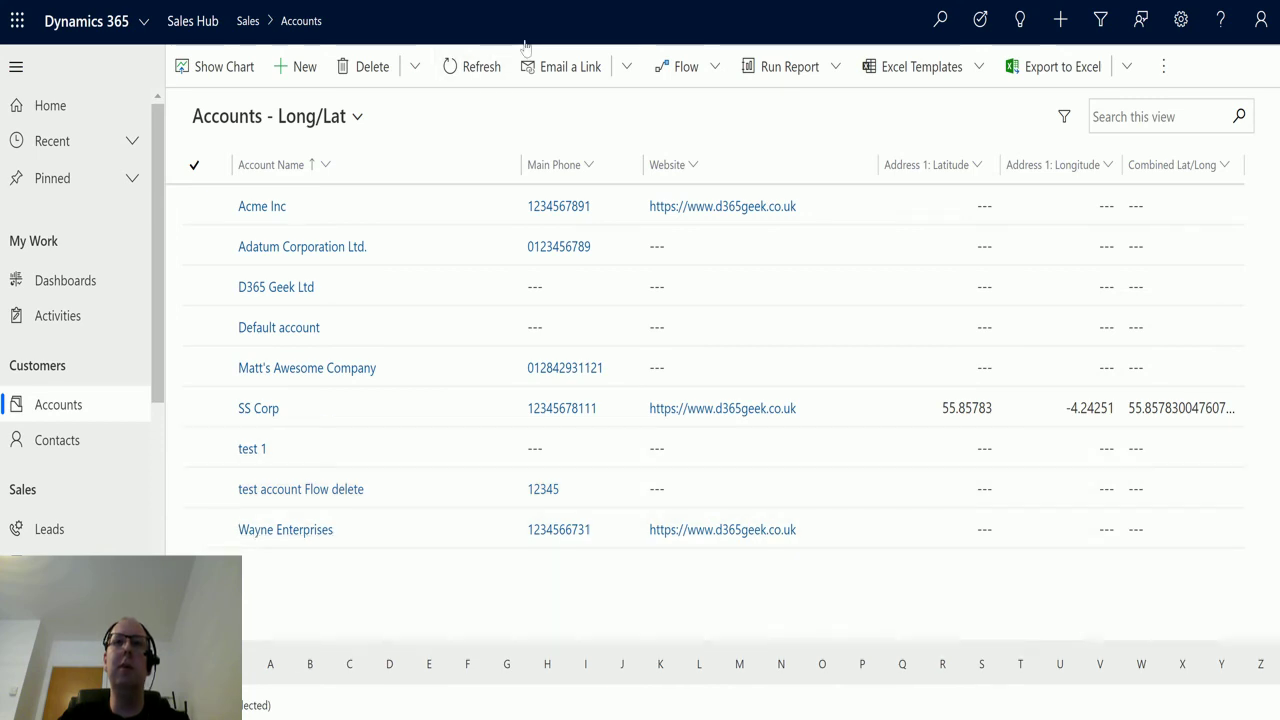
{"action": "left_click", "coordinate": [476, 66]}
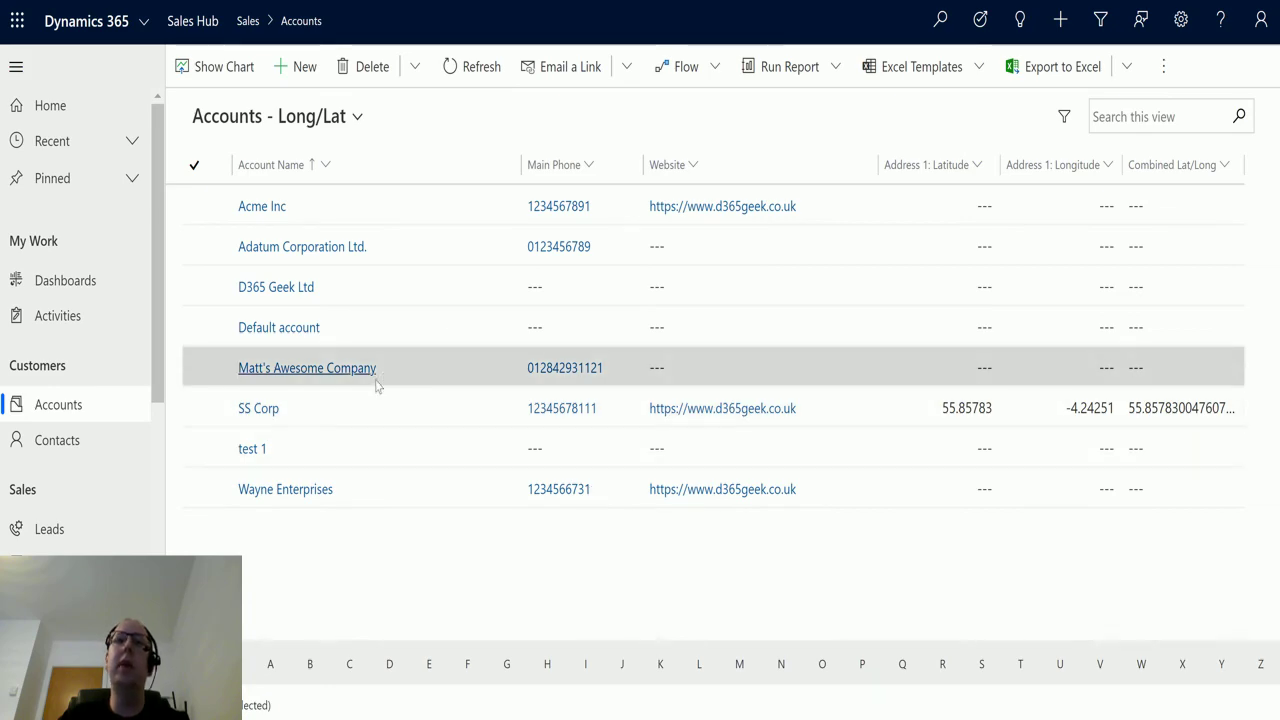
{"action": "key", "text": "alt+Tab"}
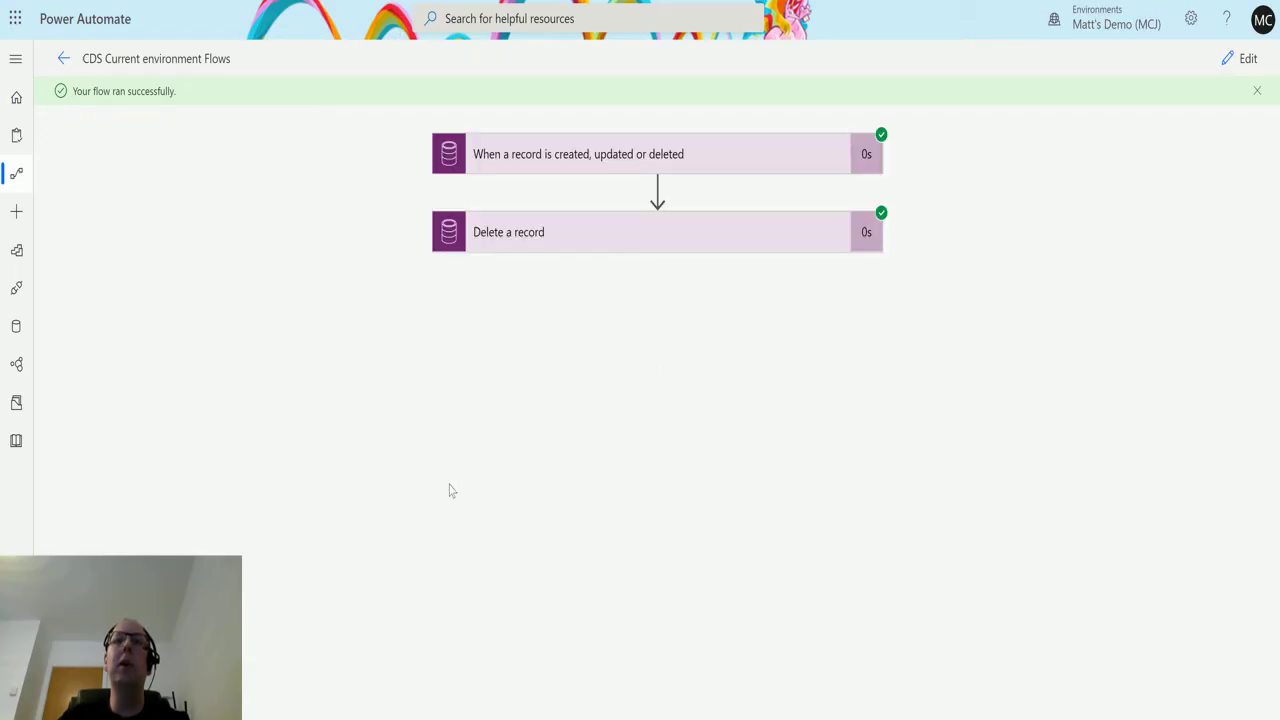
Step: Expand the trigger's run details and scroll through the updated account's body JSON
{"action": "left_click", "coordinate": [658, 163]}
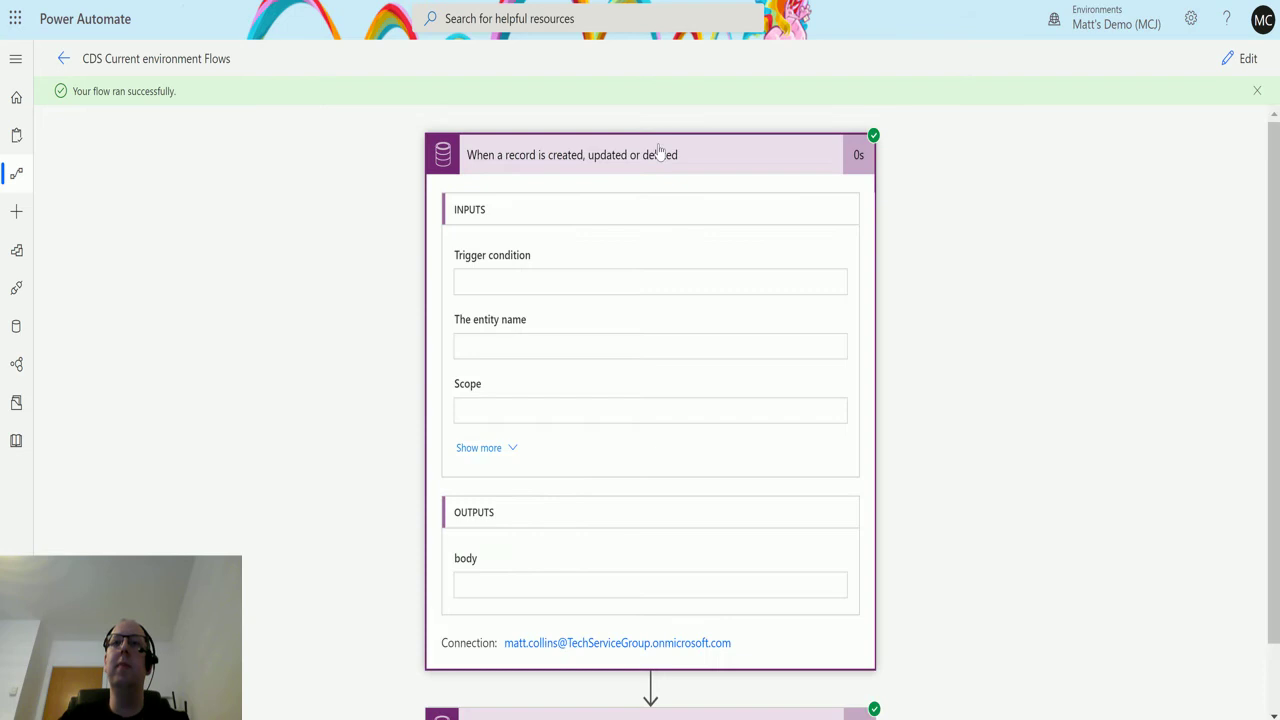
{"action": "scroll", "coordinate": [651, 193], "scroll_direction": "down", "scroll_amount": 1}
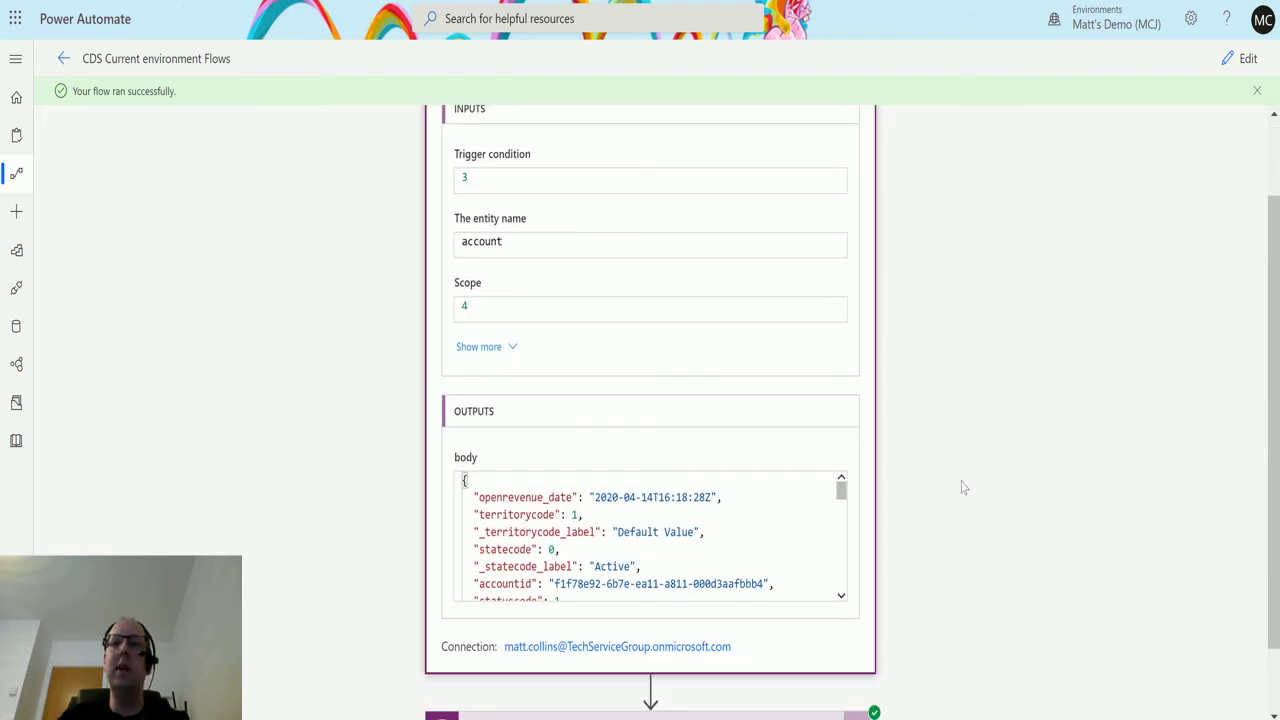
{"action": "scroll", "coordinate": [520, 390], "scroll_direction": "up", "scroll_amount": 1}
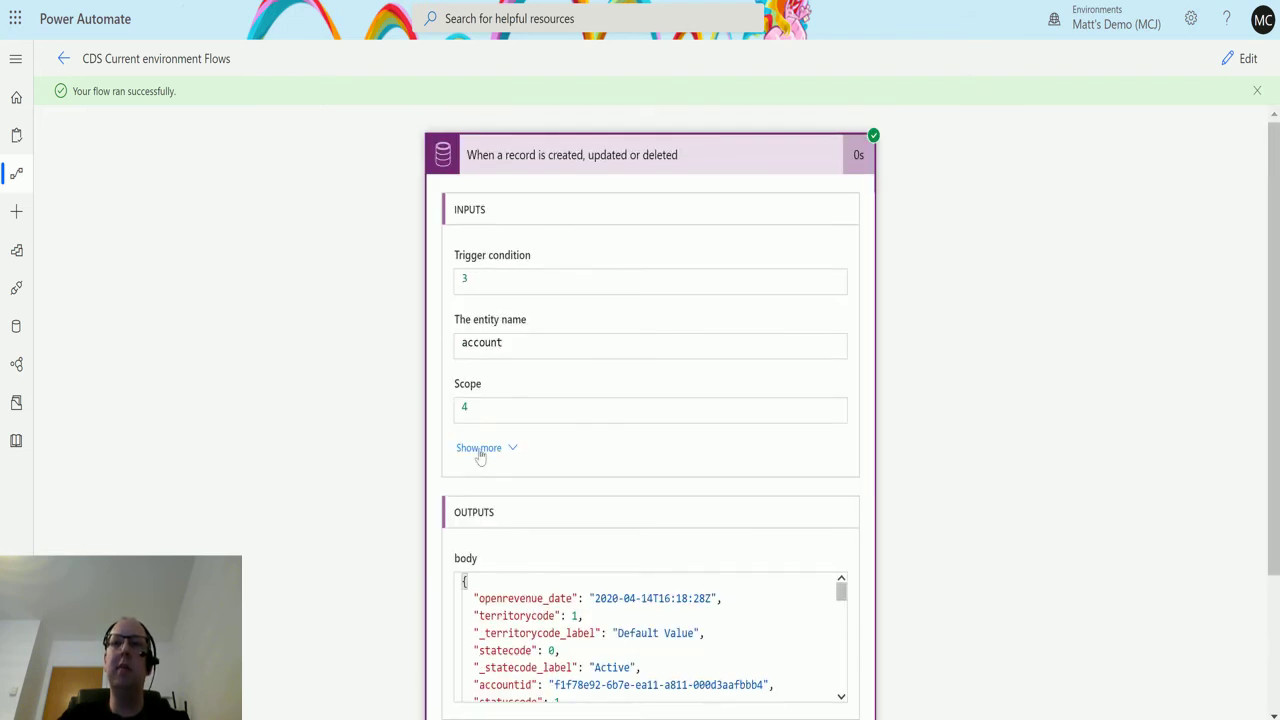
{"action": "scroll", "coordinate": [620, 446], "scroll_direction": "down", "scroll_amount": 2}
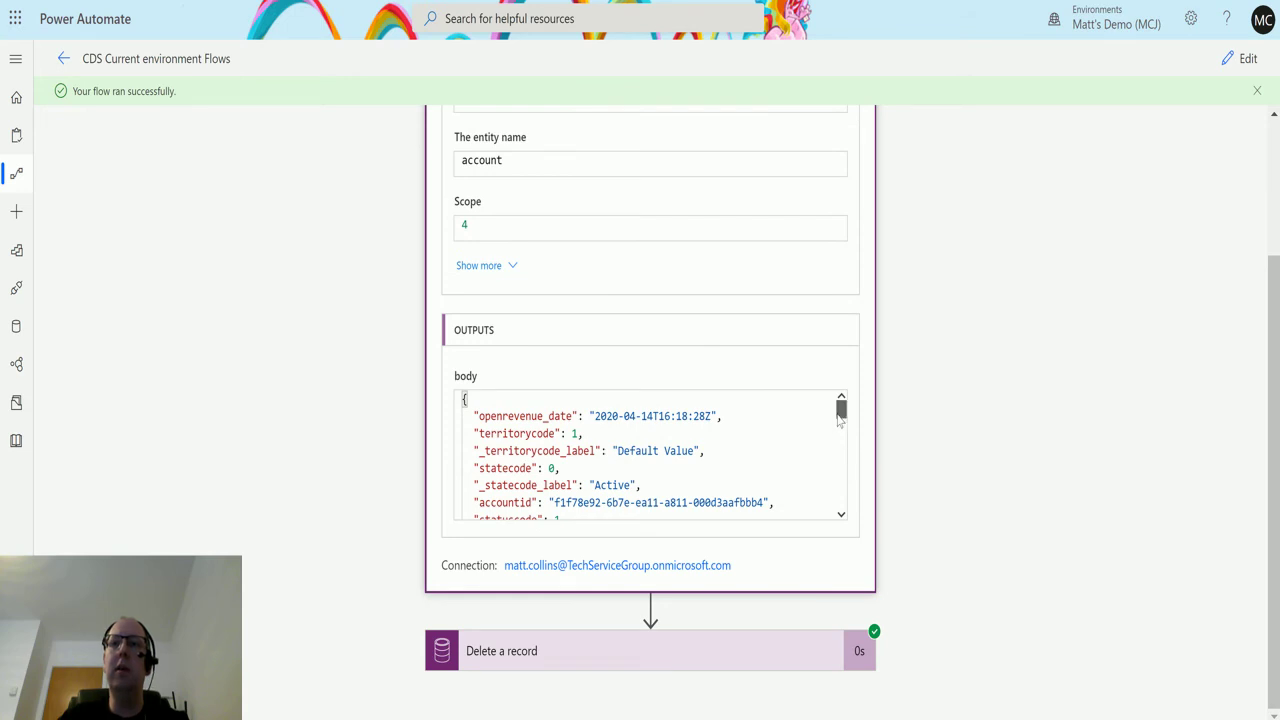
{"action": "left_click_drag", "start_coordinate": [840, 420], "coordinate": [839, 473]}
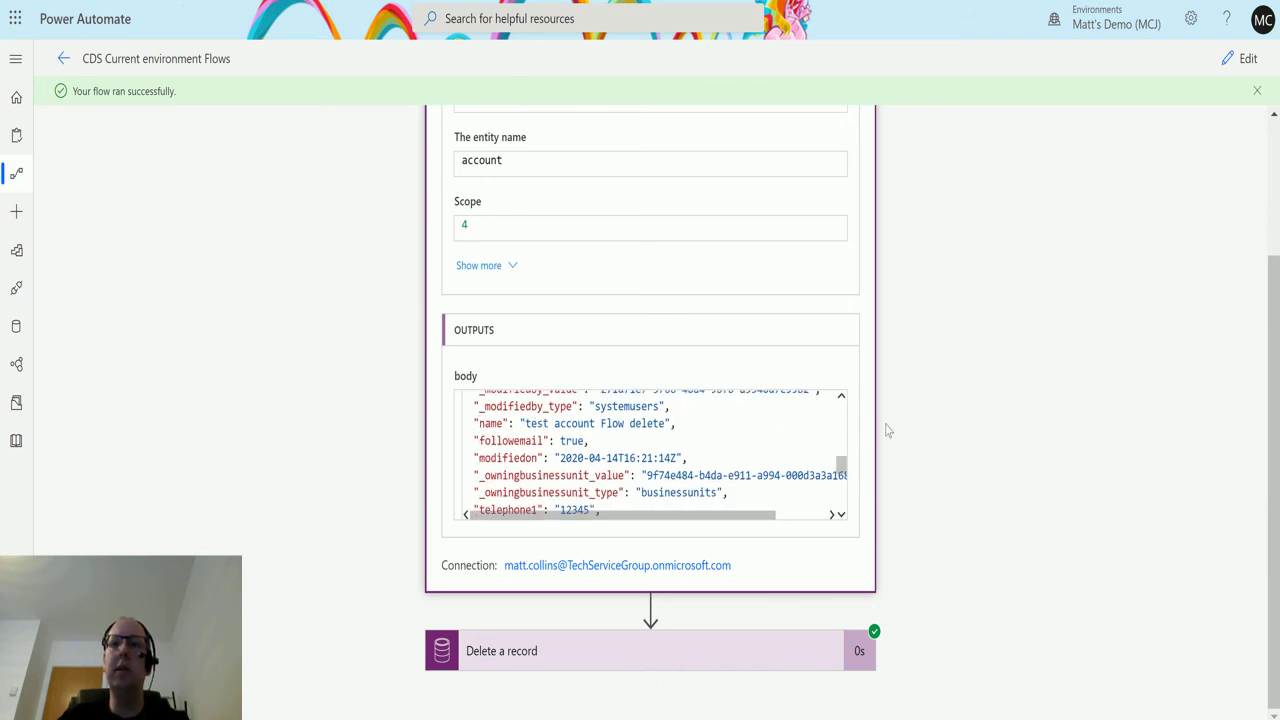
Step: Expand the Delete a record run details to see the Accounts entity and deleted Item ID
{"action": "left_click", "coordinate": [629, 651]}
{"action": "scroll", "coordinate": [957, 306], "scroll_direction": "down", "scroll_amount": 3}
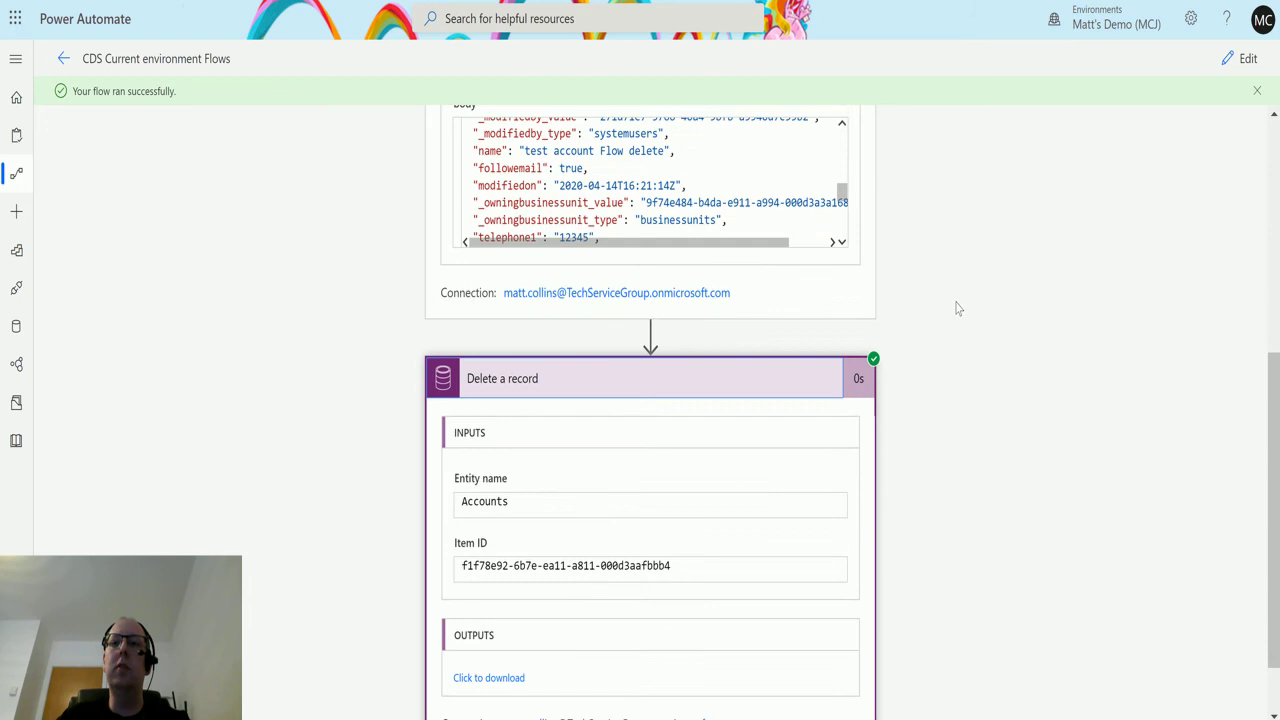
{"action": "scroll", "coordinate": [957, 308], "scroll_direction": "down", "scroll_amount": 1}
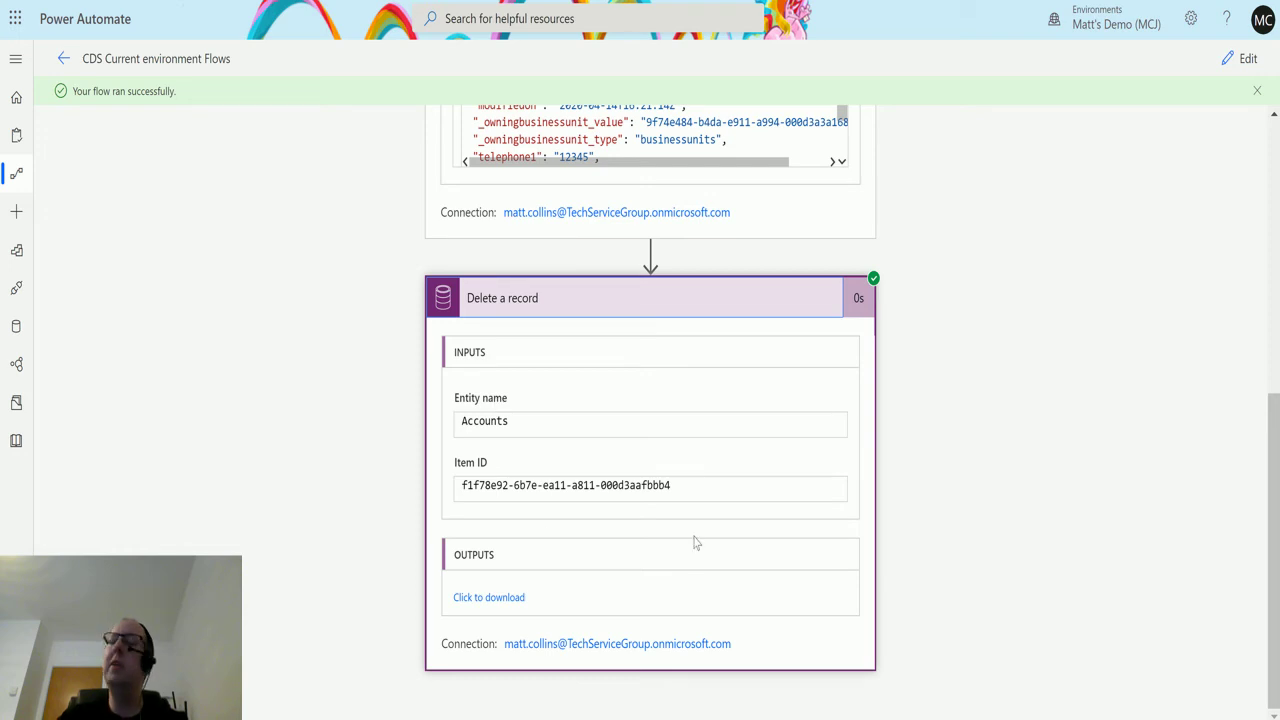
{"action": "scroll", "coordinate": [575, 562], "scroll_direction": "up", "scroll_amount": 2}
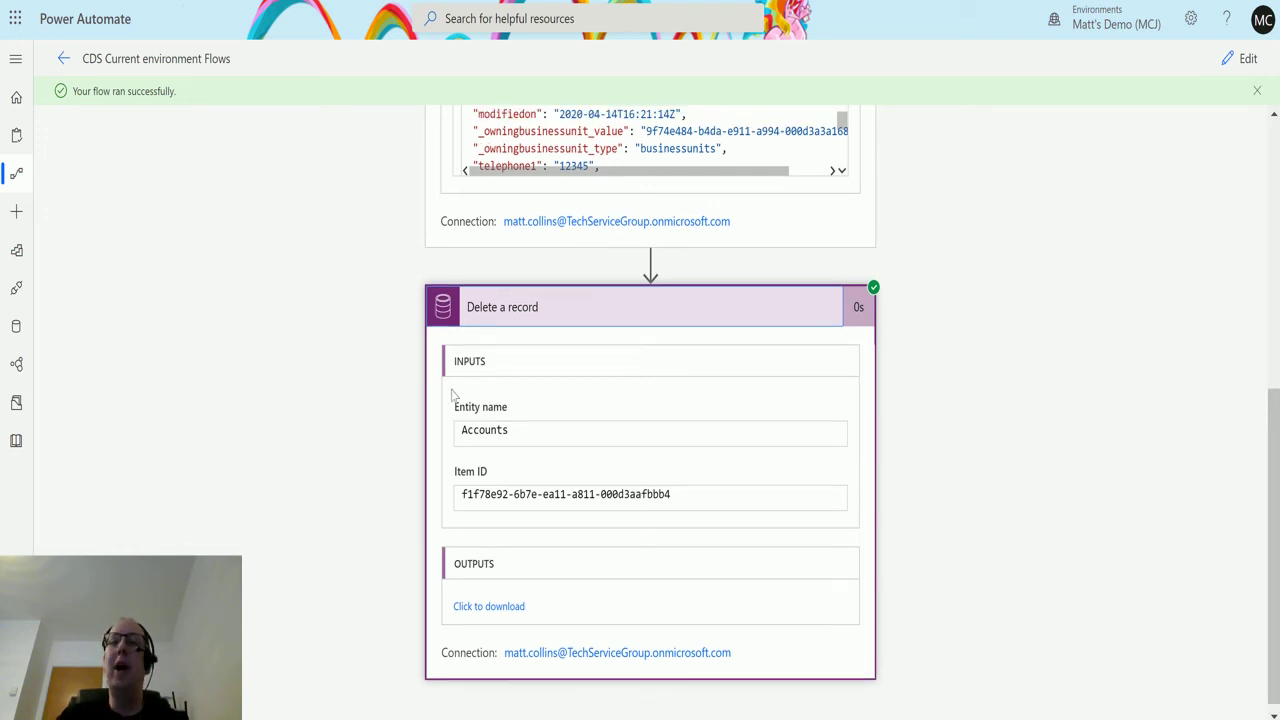
{"action": "scroll", "coordinate": [857, 494], "scroll_direction": "down", "scroll_amount": 1}
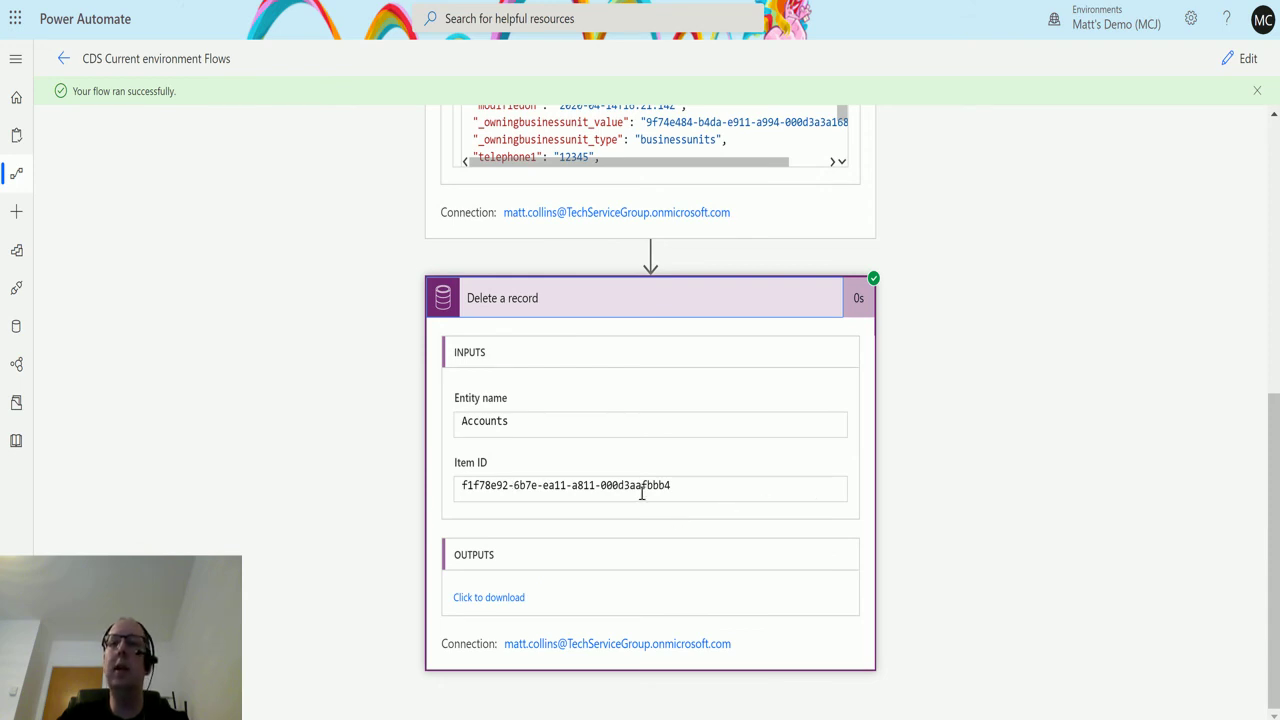
{"action": "scroll", "coordinate": [902, 527], "scroll_direction": "up", "scroll_amount": 5}
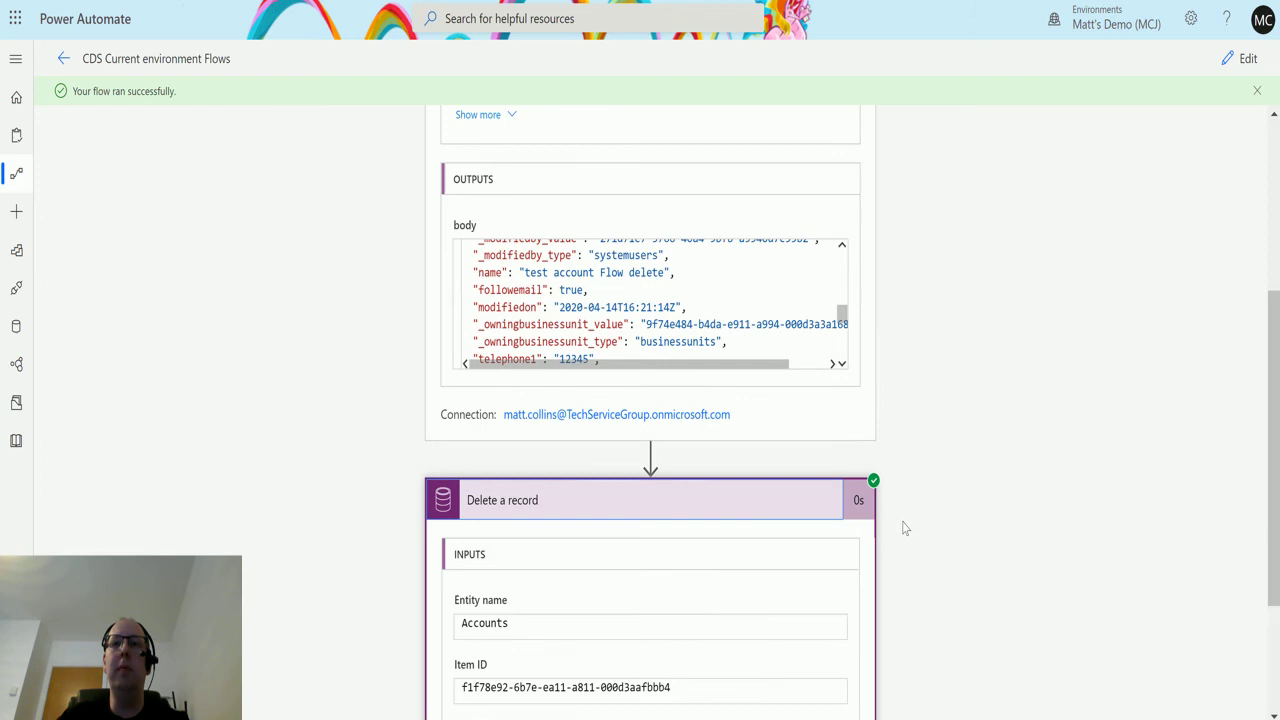